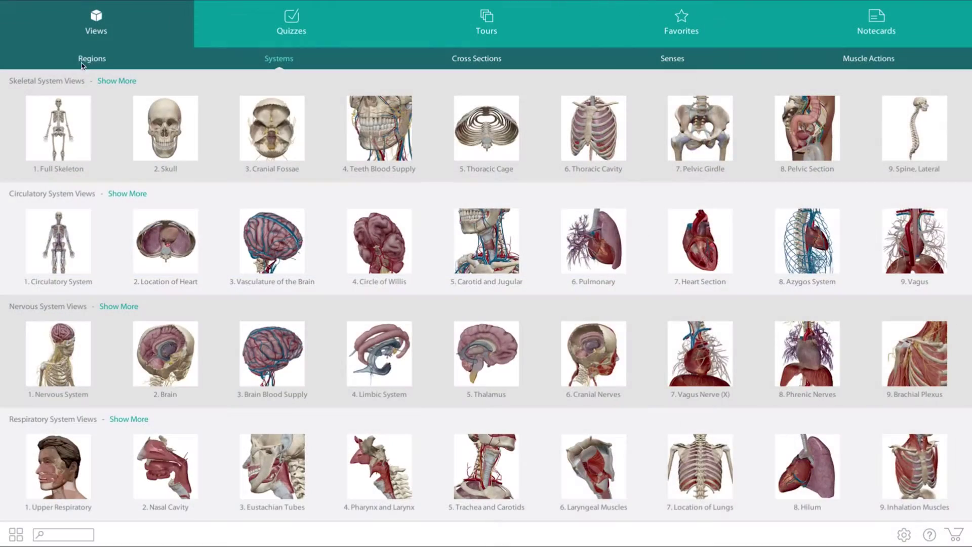
# Show the Regions tab's gallery of twelve body views, from Head and Neck to Foot
pyautogui.click(91, 59)
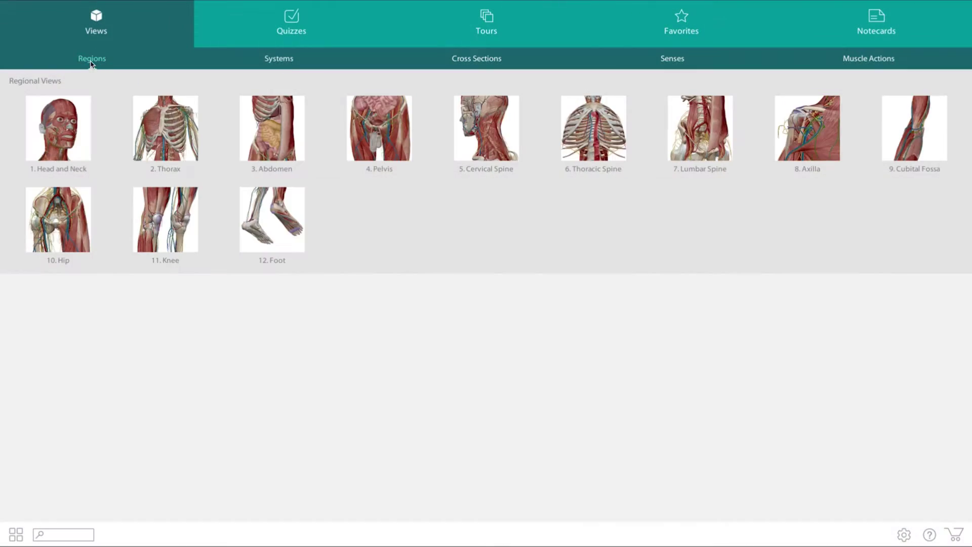
# Open the Thorax model and hide the right pectoralis major to expose the ribs
pyautogui.click(162, 129)
pyautogui.moveTo(393, 221); pyautogui.dragTo(523, 276)
pyautogui.click(496, 271)
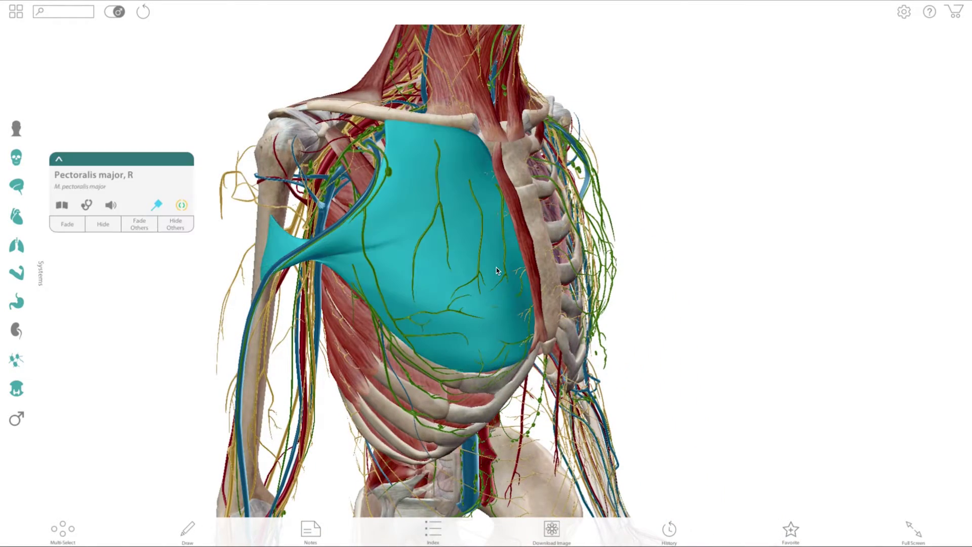
pyautogui.click(103, 226)
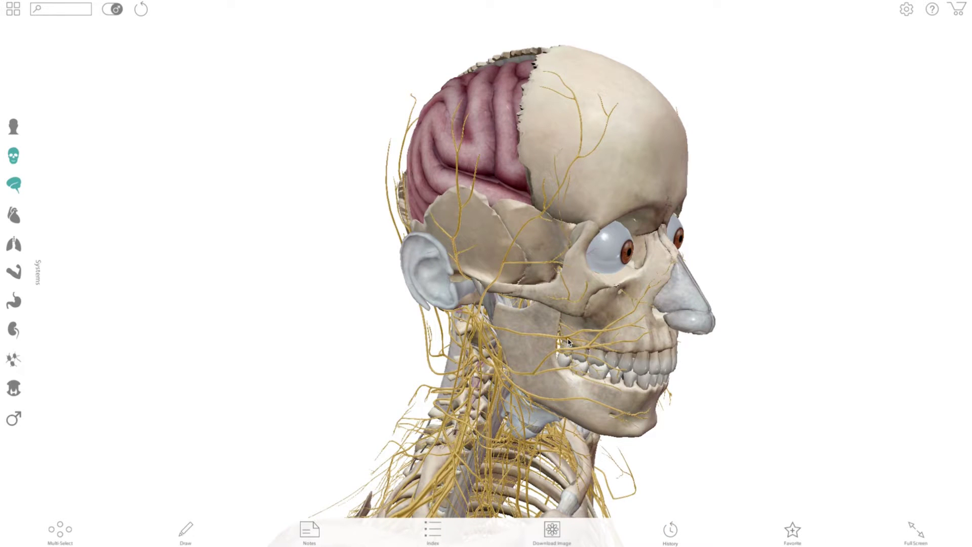
# Select the right zygomatic branch of CN 07, then all cranial nerves via its hierarchy
pyautogui.click(568, 342)
pyautogui.click(56, 115)
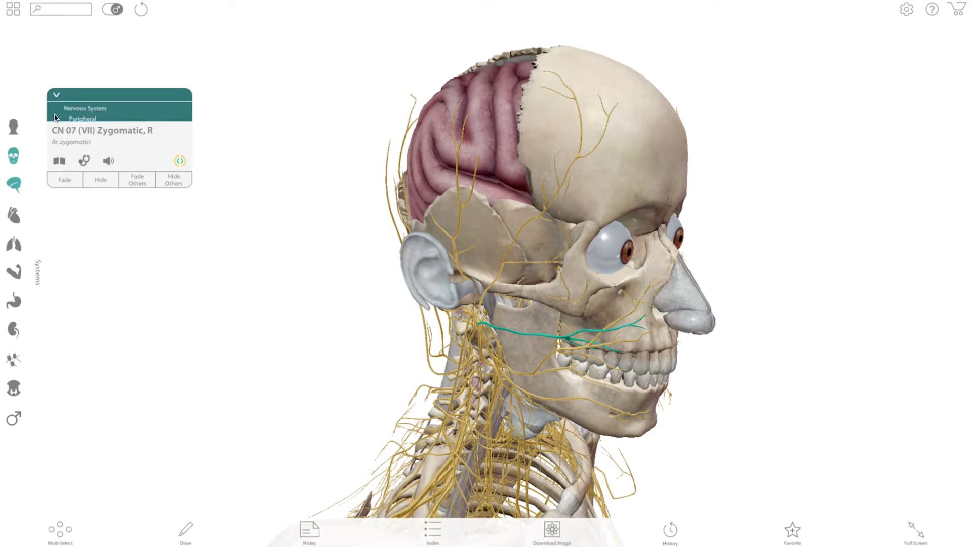
pyautogui.click(95, 84)
# Fade and then hide the mandible, viewing the skull from below the jaw
pyautogui.moveTo(559, 311); pyautogui.dragTo(462, 293)
pyautogui.scroll(5, 461, 294)
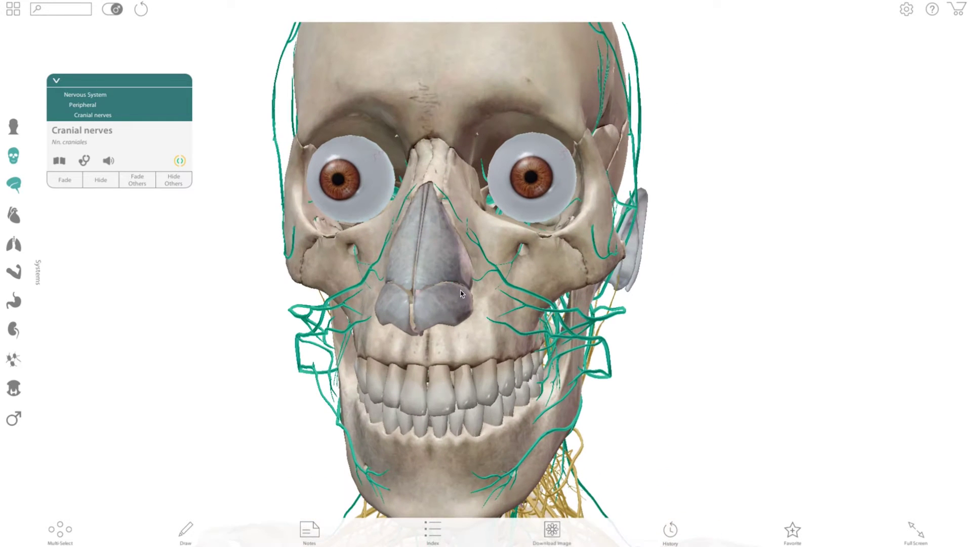
pyautogui.click(451, 464)
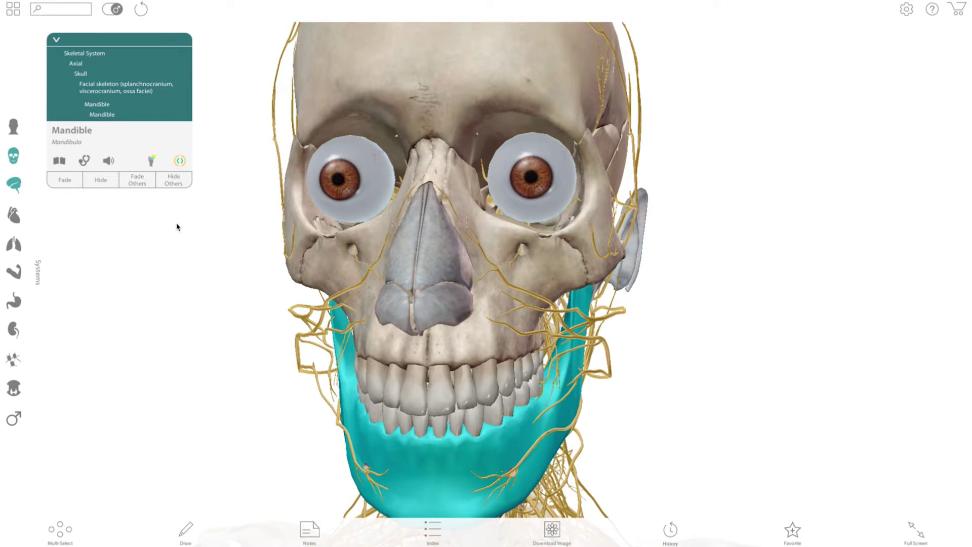
pyautogui.click(61, 178)
pyautogui.click(105, 180)
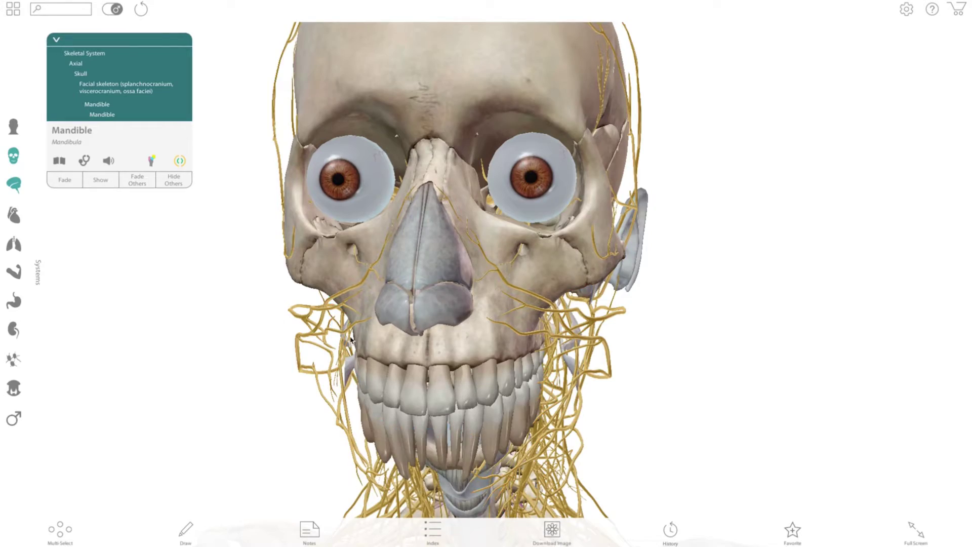
pyautogui.moveTo(428, 409); pyautogui.dragTo(436, 303)
pyautogui.scroll(5, 478, 272)
pyautogui.scroll(-5, 578, 357)
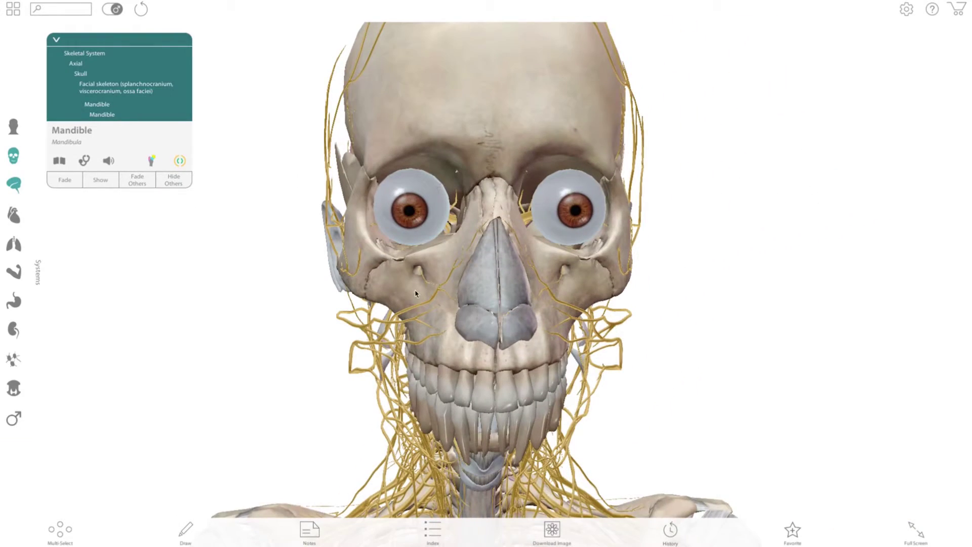
# Turn the skeletal system off to view the brain and nerves, then back on
pyautogui.click(16, 159)
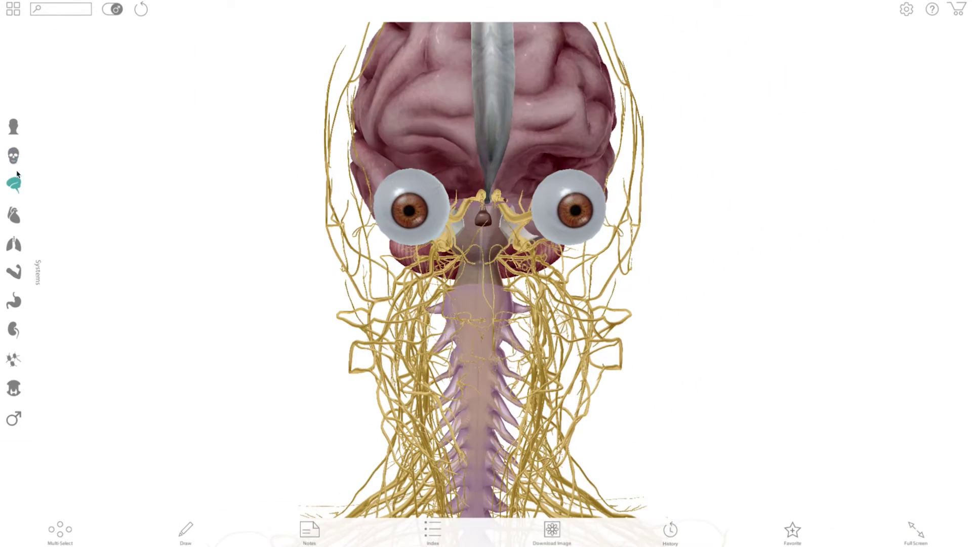
pyautogui.moveTo(421, 304); pyautogui.dragTo(645, 321)
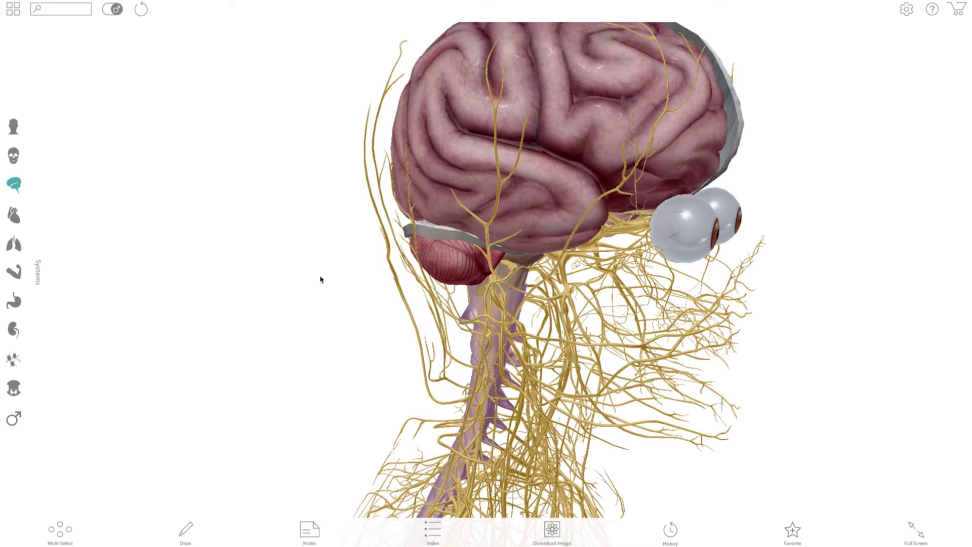
pyautogui.click(14, 158)
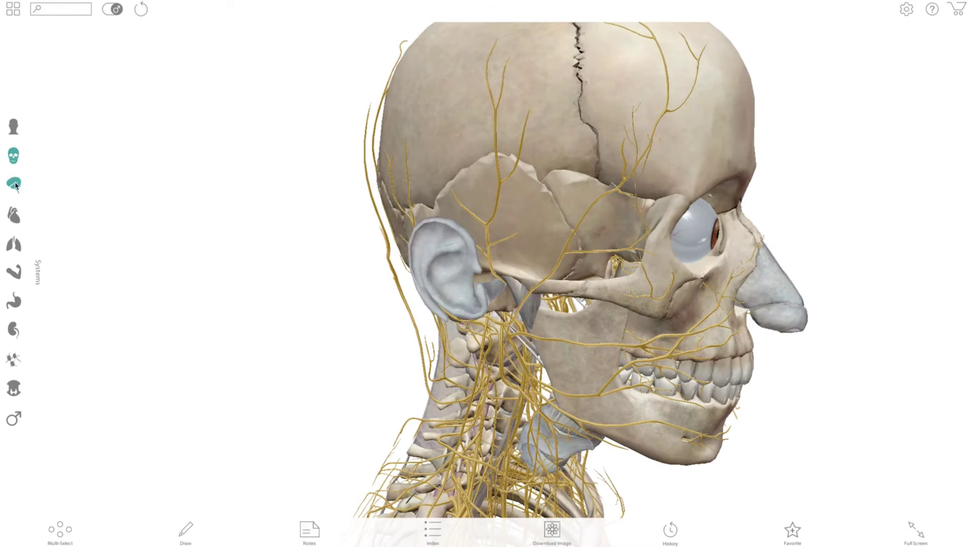
# Hide the nervous system and select the sphenoid bone
pyautogui.click(14, 185)
pyautogui.scroll(2, 633, 243)
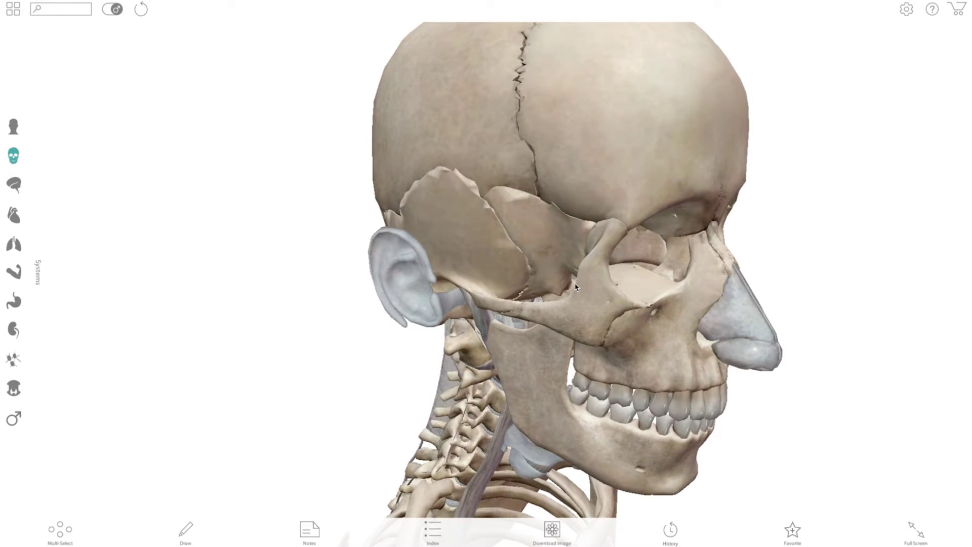
pyautogui.scroll(3, 625, 215)
pyautogui.click(626, 216)
# Fade and then hide every bone except the sphenoid
pyautogui.click(136, 175)
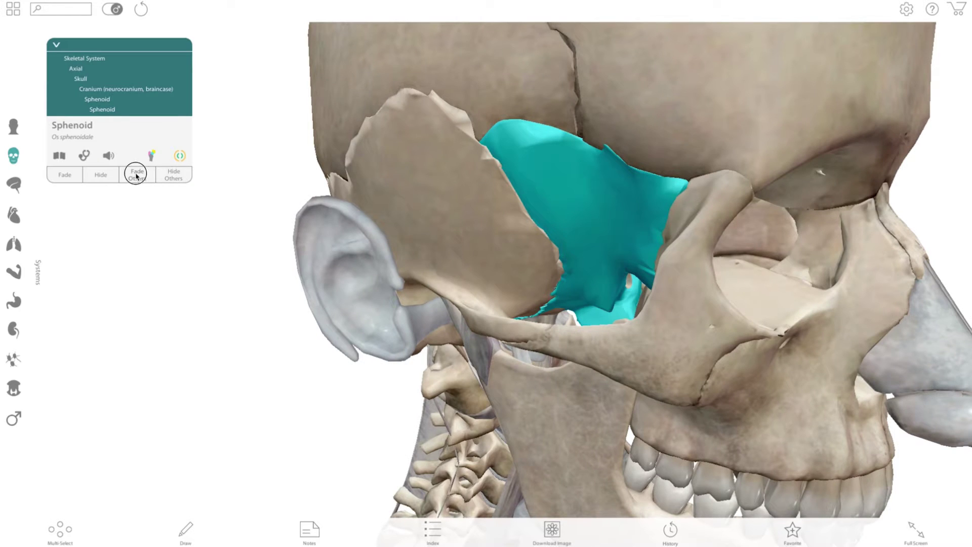
pyautogui.moveTo(741, 231); pyautogui.dragTo(625, 269)
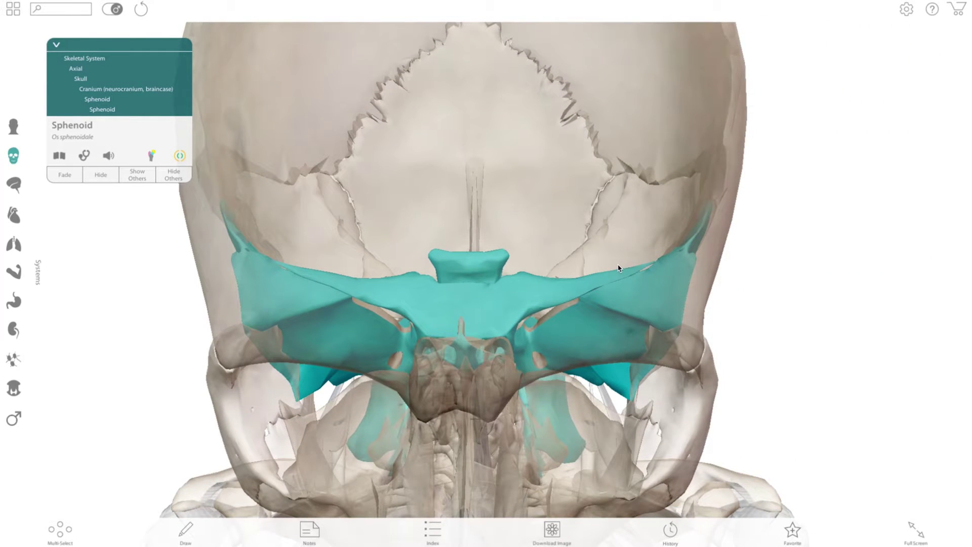
pyautogui.click(176, 177)
# Zoom in on the sphenoid, select the right foramen rotundum and show its landmarks
pyautogui.moveTo(565, 356); pyautogui.dragTo(568, 269)
pyautogui.scroll(3, 548, 254)
pyautogui.scroll(2, 549, 254)
pyautogui.scroll(3, 548, 254)
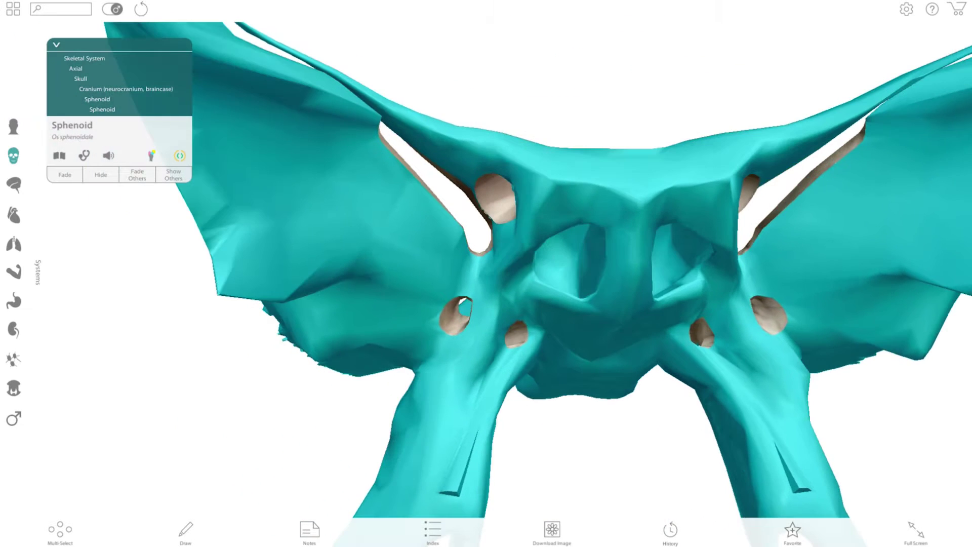
pyautogui.click(453, 318)
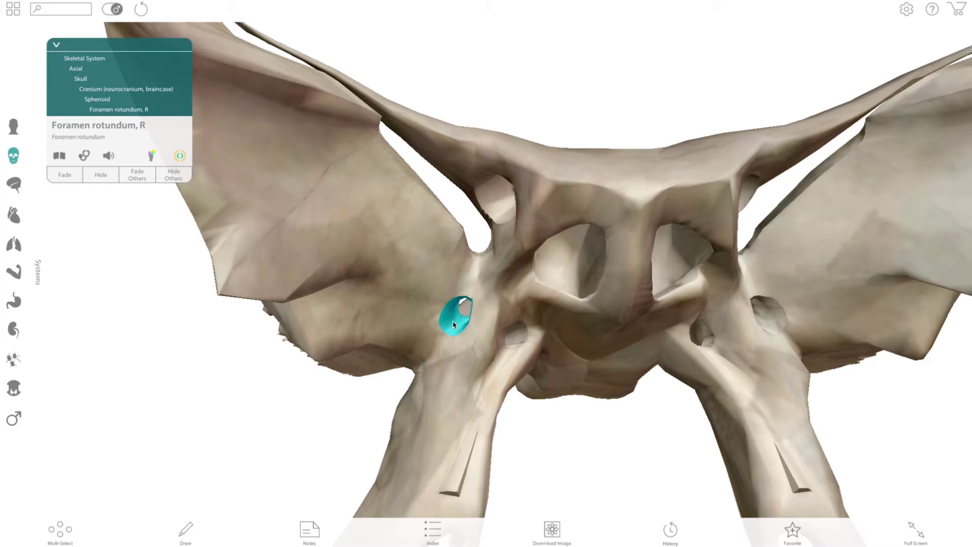
pyautogui.click(151, 155)
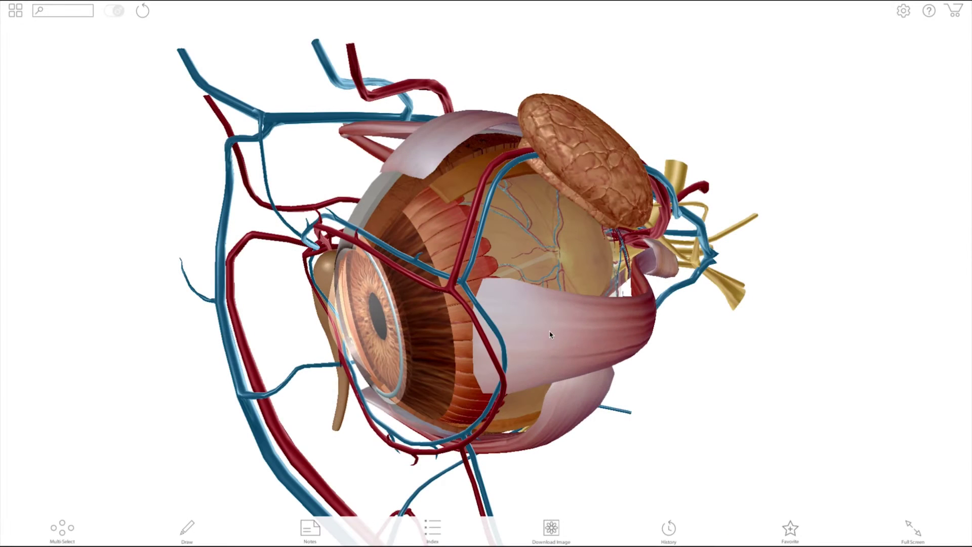
# Hide the left lateral rectus and inferior oblique muscles
pyautogui.click(551, 334)
pyautogui.press('Delete')
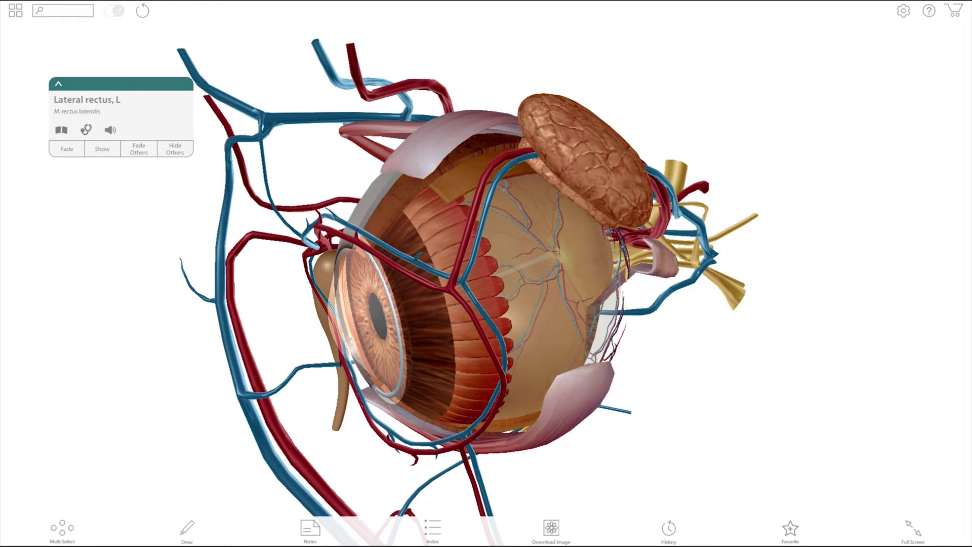
pyautogui.click(579, 395)
pyautogui.press('Delete')
# Hide the orbital part of the lacrimal gland and view the iris from the front
pyautogui.moveTo(554, 291); pyautogui.dragTo(455, 269)
pyautogui.click(463, 277)
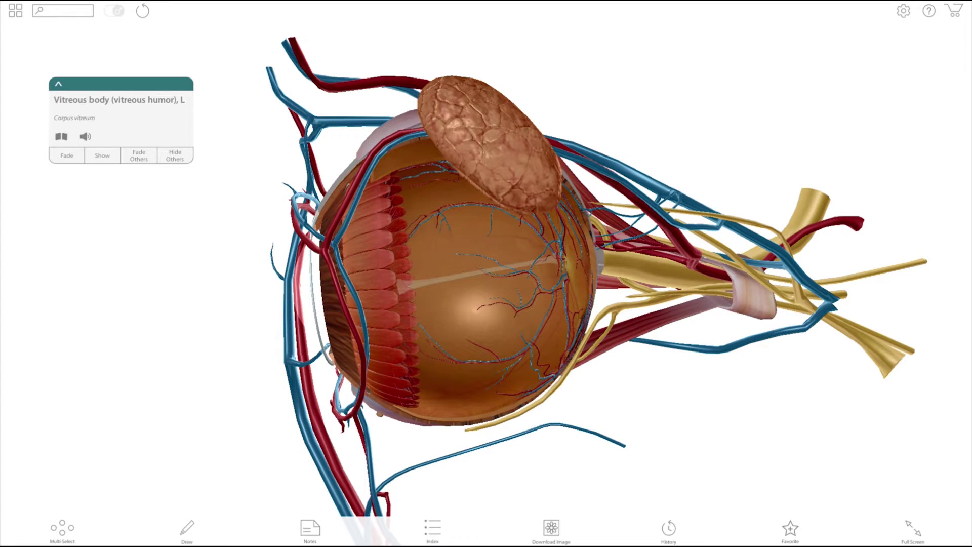
pyautogui.click(500, 178)
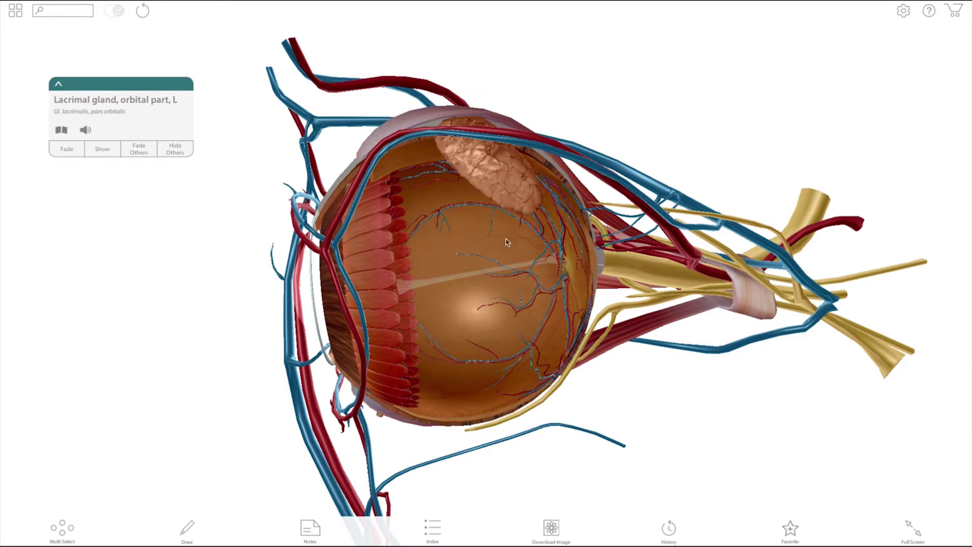
pyautogui.click(506, 202)
pyautogui.press('Delete')
pyautogui.moveTo(580, 271); pyautogui.dragTo(416, 200)
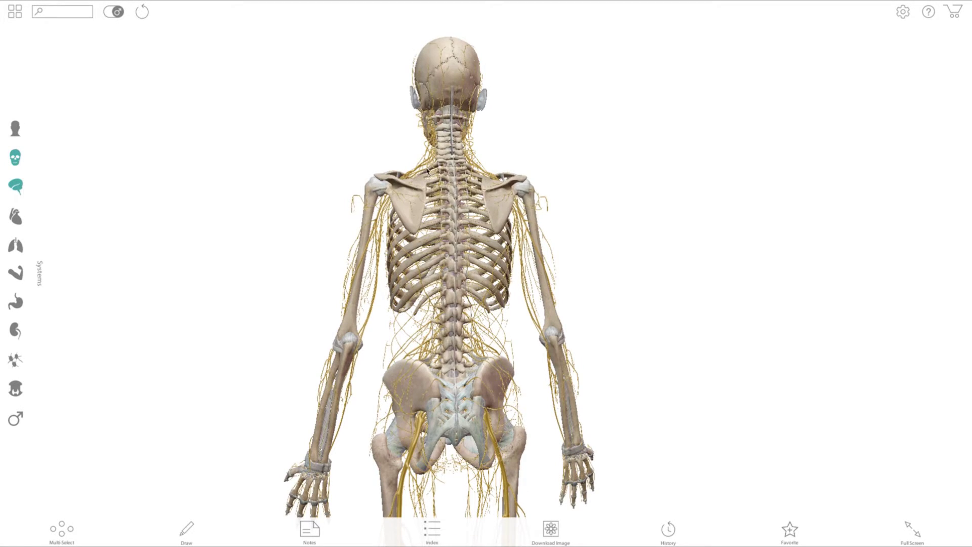
# Rotate and zoom the skeleton to an angled view of the upper back
pyautogui.moveTo(427, 170); pyautogui.dragTo(670, 205)
pyautogui.scroll(6, 666, 203)
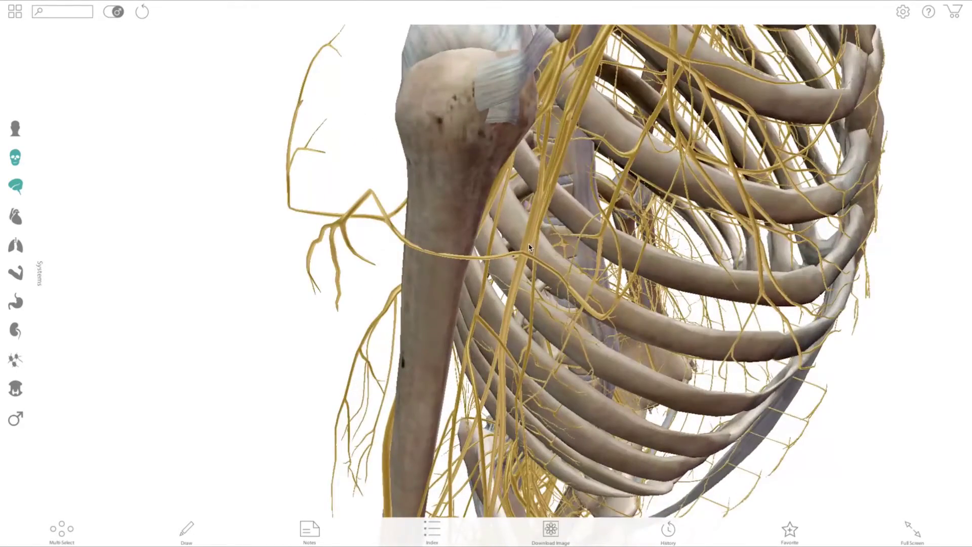
pyautogui.moveTo(529, 247); pyautogui.dragTo(864, 162)
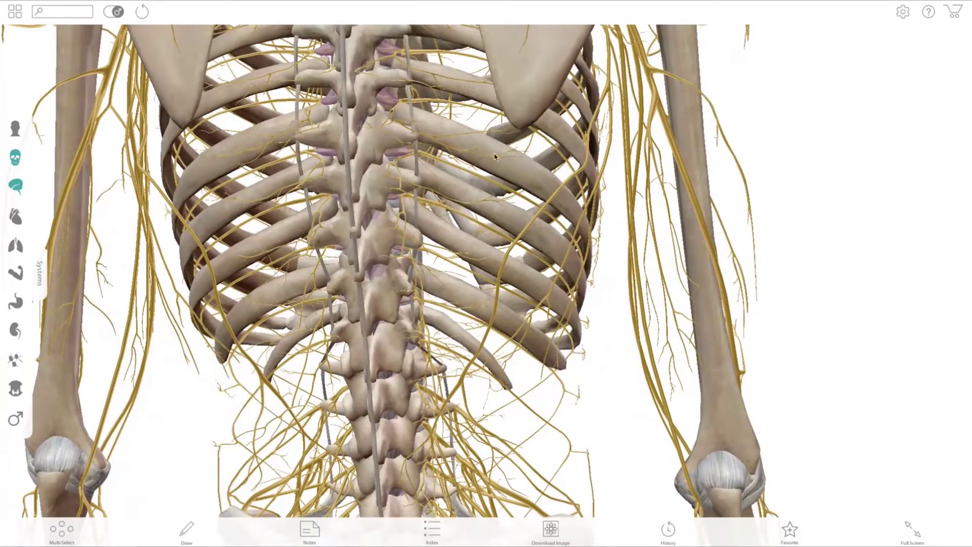
pyautogui.moveTo(405, 142); pyautogui.dragTo(465, 285, button='right')
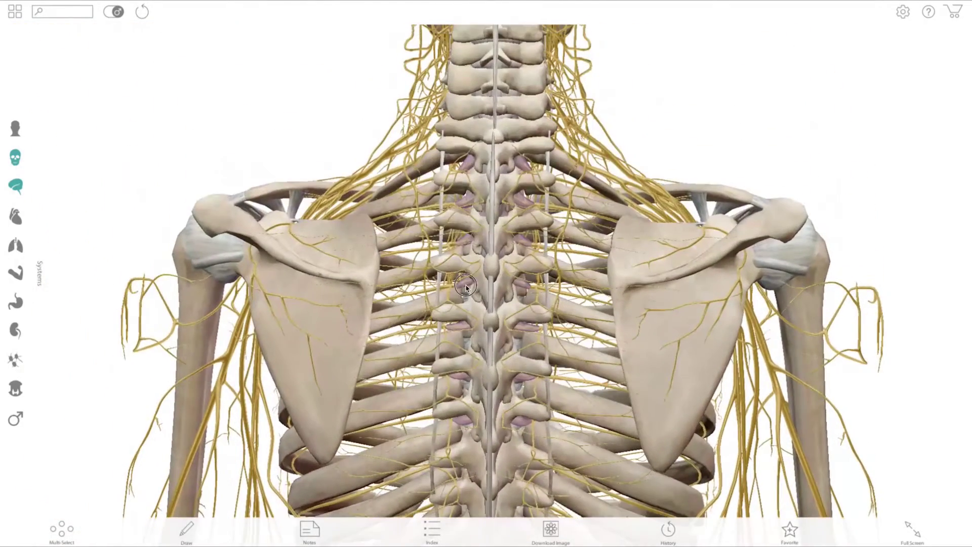
pyautogui.moveTo(579, 271); pyautogui.dragTo(470, 265)
pyautogui.scroll(-5, 456, 268)
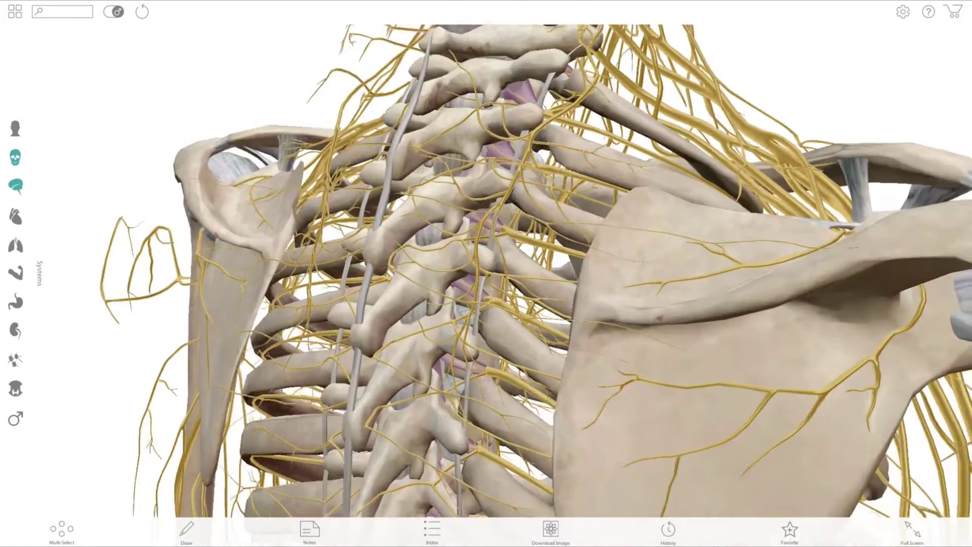
pyautogui.scroll(-1, 438, 271)
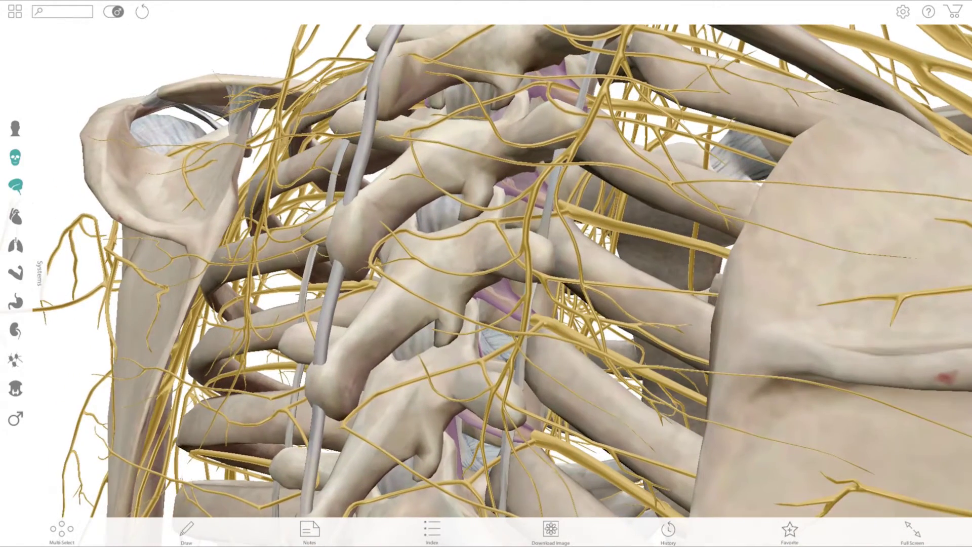
# Hide the T04 vertebra, thoracic ligamenta flava and spinal dura mater
pyautogui.click(453, 258)
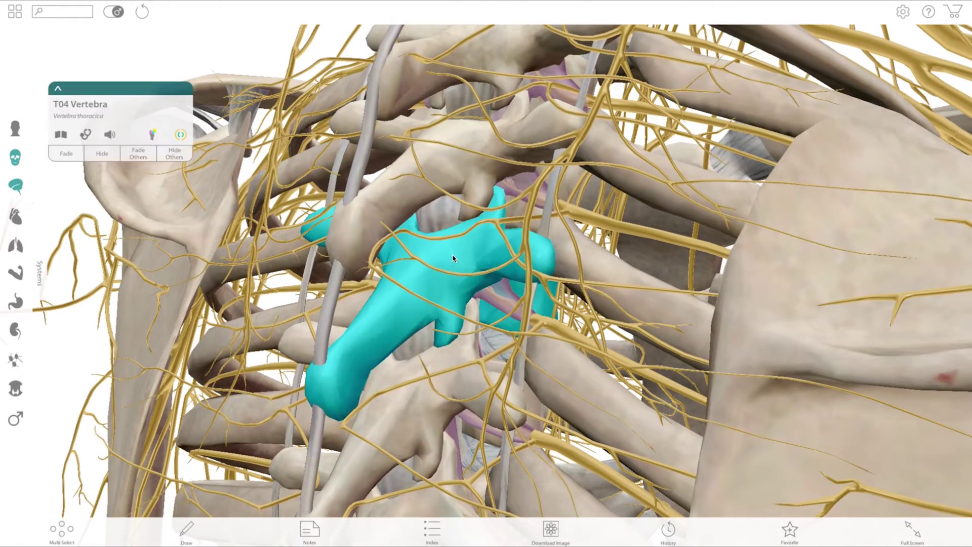
pyautogui.click(115, 154)
pyautogui.click(439, 218)
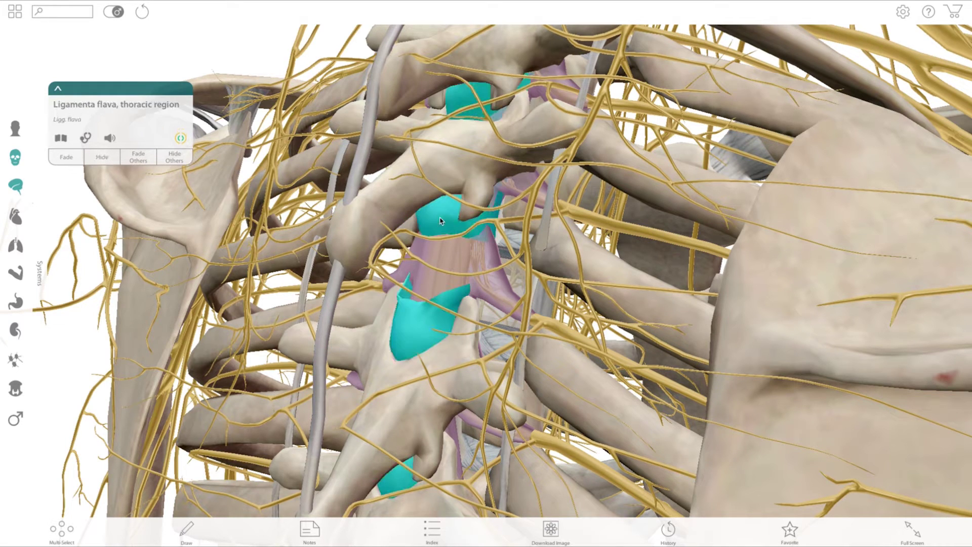
pyautogui.click(99, 160)
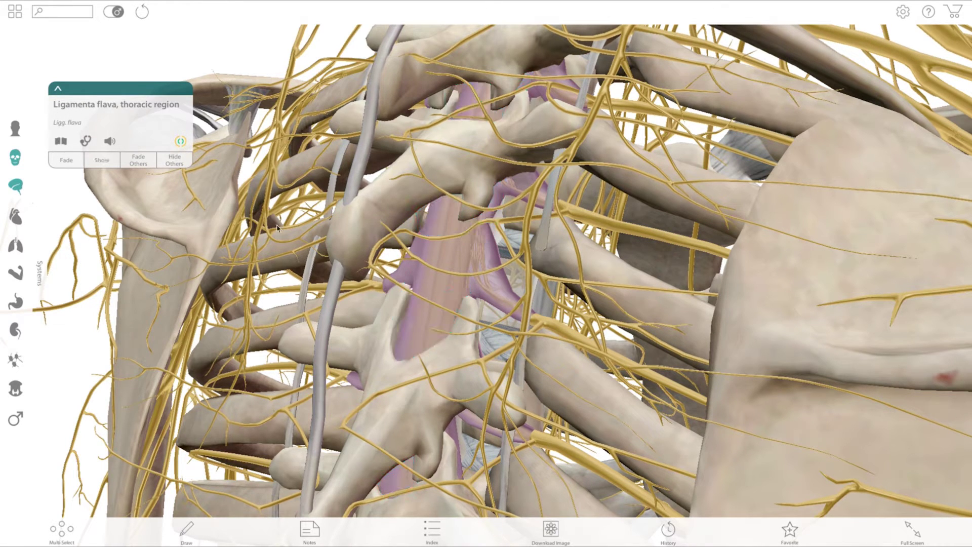
pyautogui.click(455, 263)
pyautogui.click(101, 159)
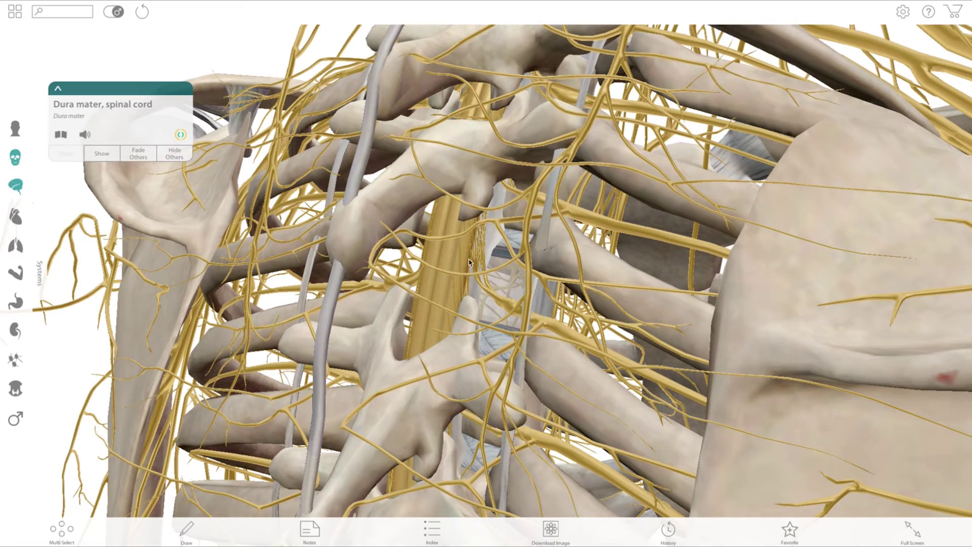
pyautogui.scroll(4, 476, 263)
pyautogui.moveTo(390, 276); pyautogui.dragTo(861, 357)
pyautogui.scroll(-6, 513, 321)
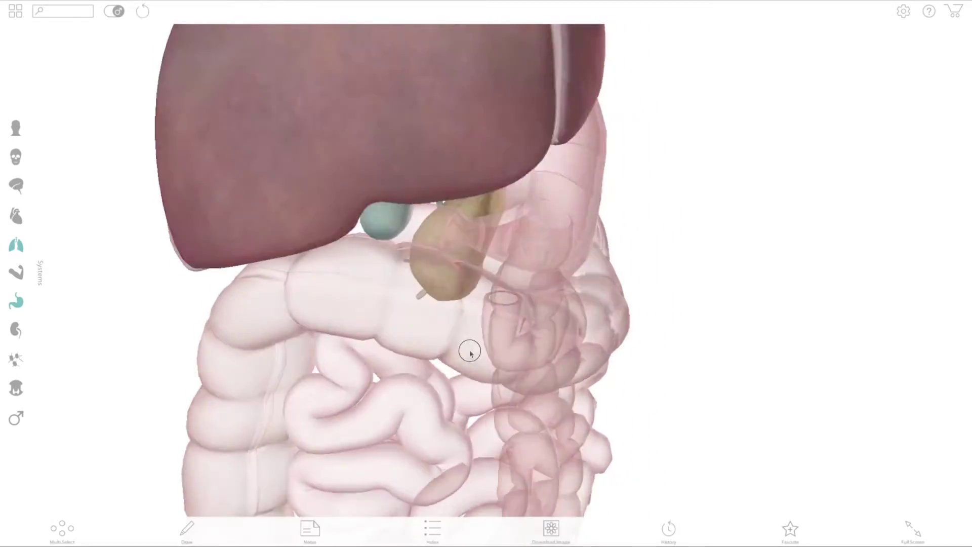
# Rotate the accessory digestive organs model to bring the pancreas into view
pyautogui.moveTo(470, 352); pyautogui.dragTo(353, 354)
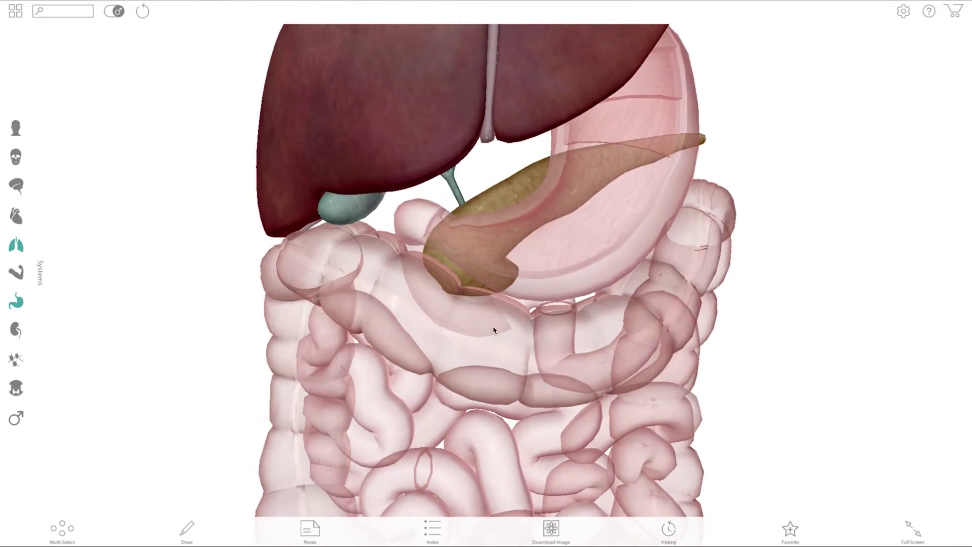
# Hide the entire large intestine
pyautogui.click(494, 330)
pyautogui.click(97, 174)
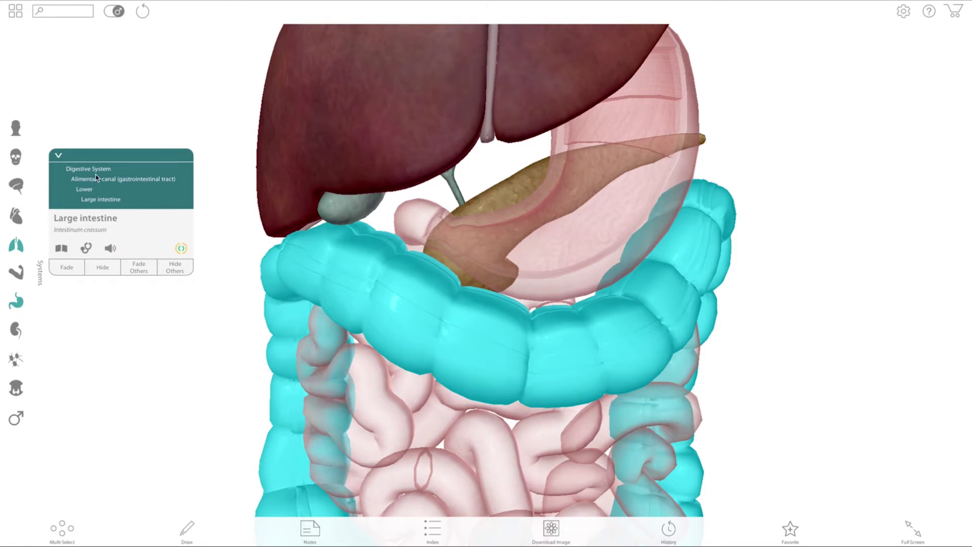
pyautogui.click(103, 267)
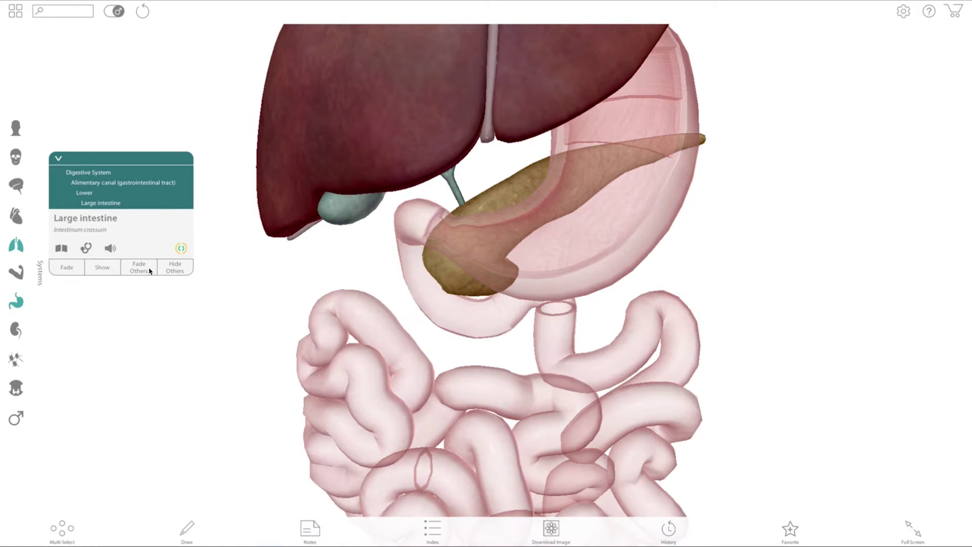
# Fade the whole pancreas to reveal its ducts, viewed from the front
pyautogui.click(453, 187)
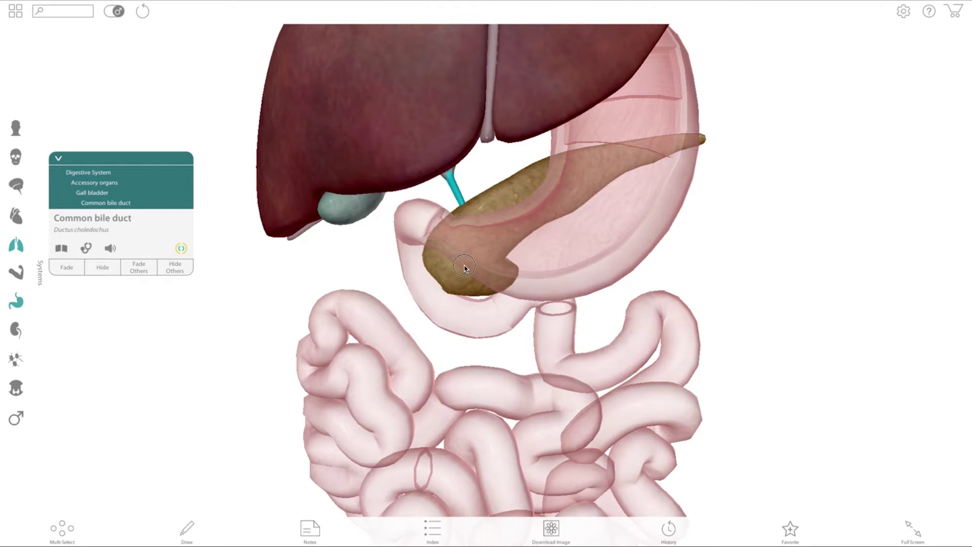
pyautogui.moveTo(463, 268); pyautogui.dragTo(523, 233)
pyautogui.click(448, 272)
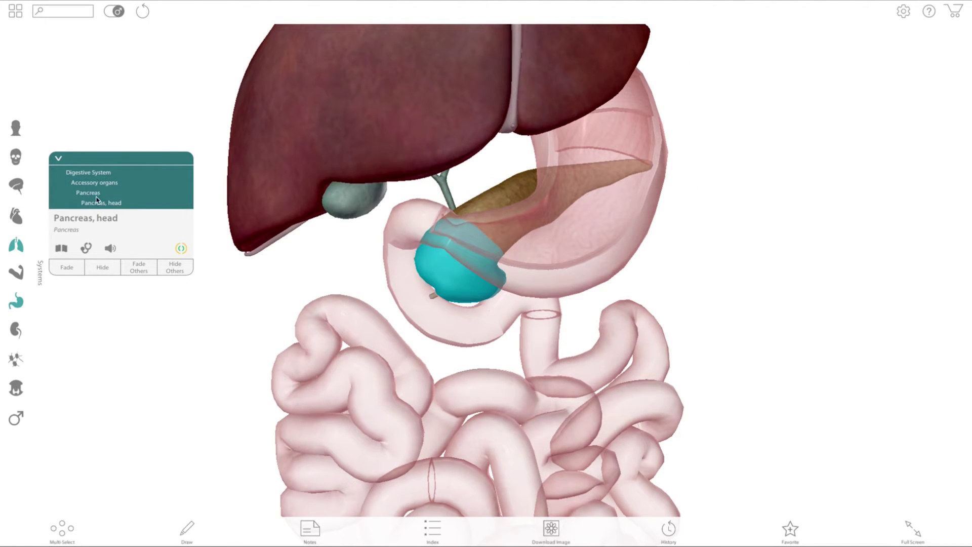
pyautogui.click(91, 194)
pyautogui.click(77, 268)
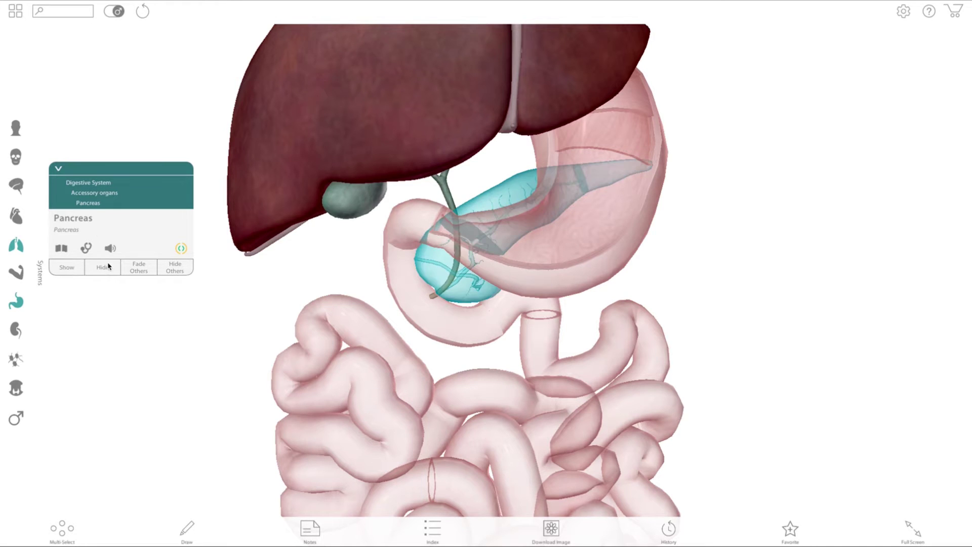
pyautogui.moveTo(568, 235); pyautogui.dragTo(280, 210)
pyautogui.click(86, 246)
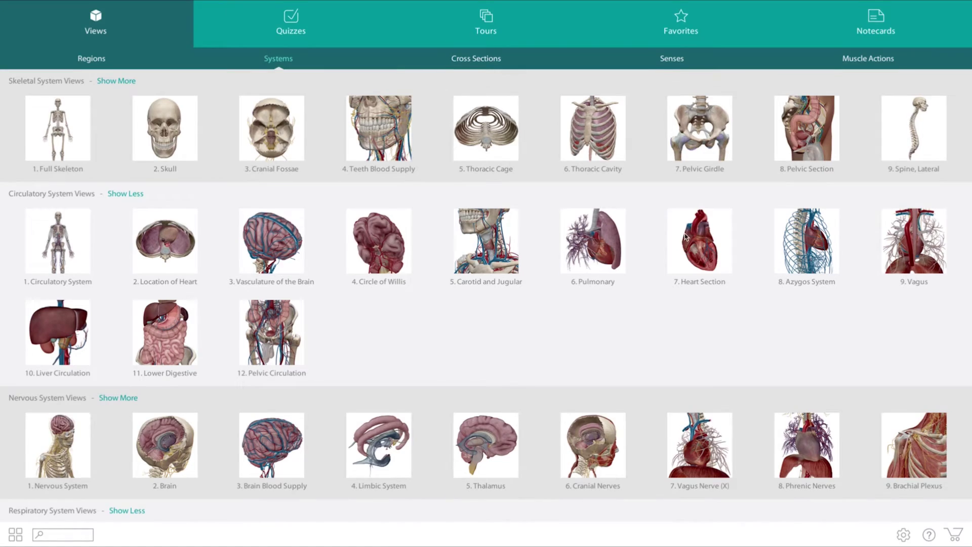
# Open the Heart Section view and add Pulmonary circulation from the Index
pyautogui.click(686, 237)
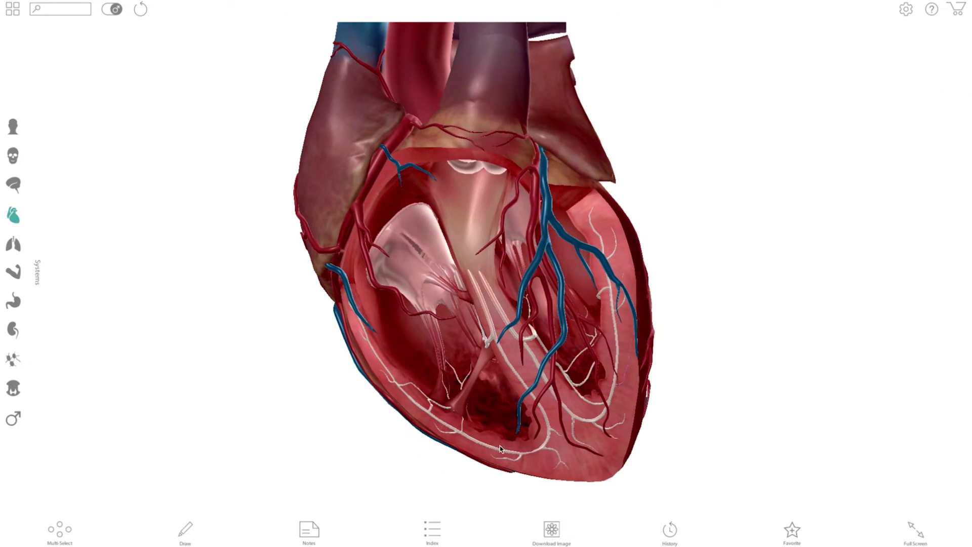
pyautogui.click(433, 530)
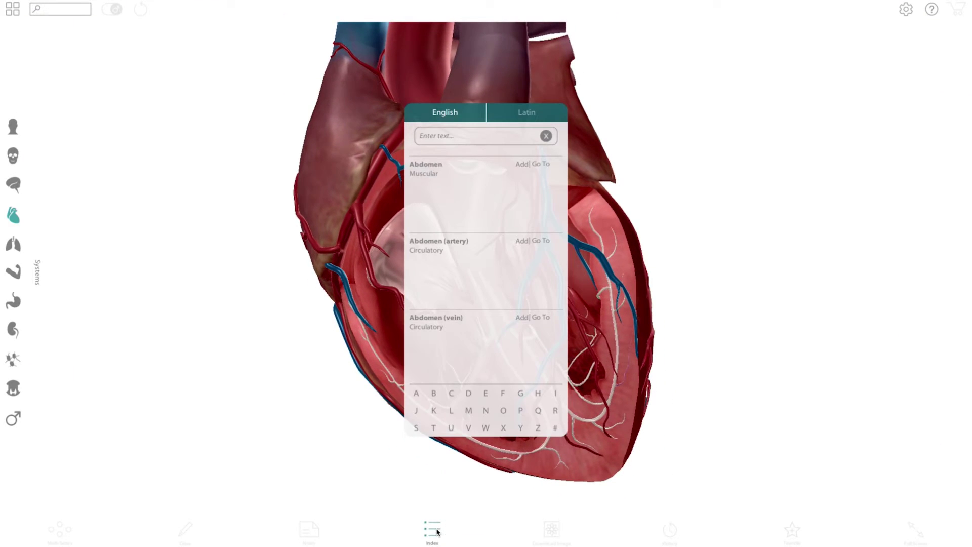
pyautogui.write('pulmonary circulation')
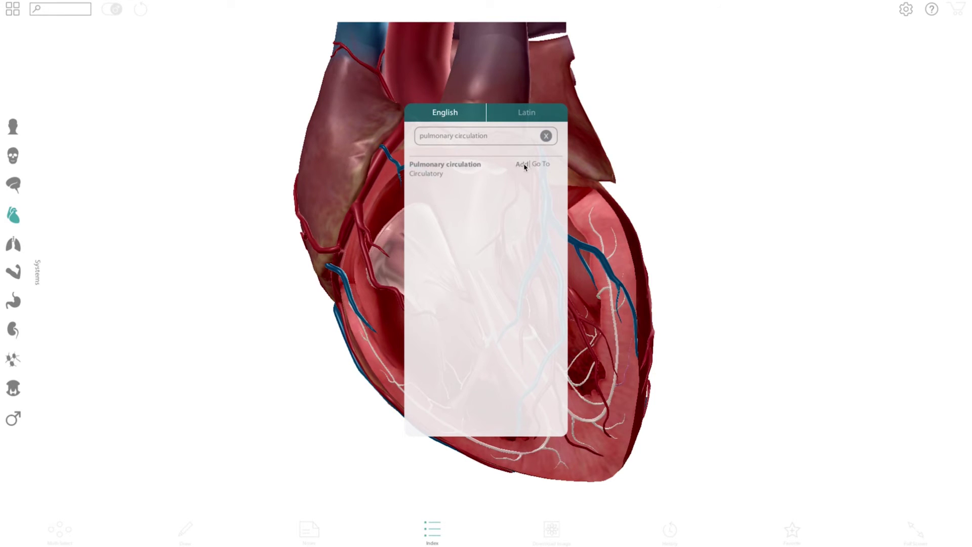
pyautogui.click(521, 164)
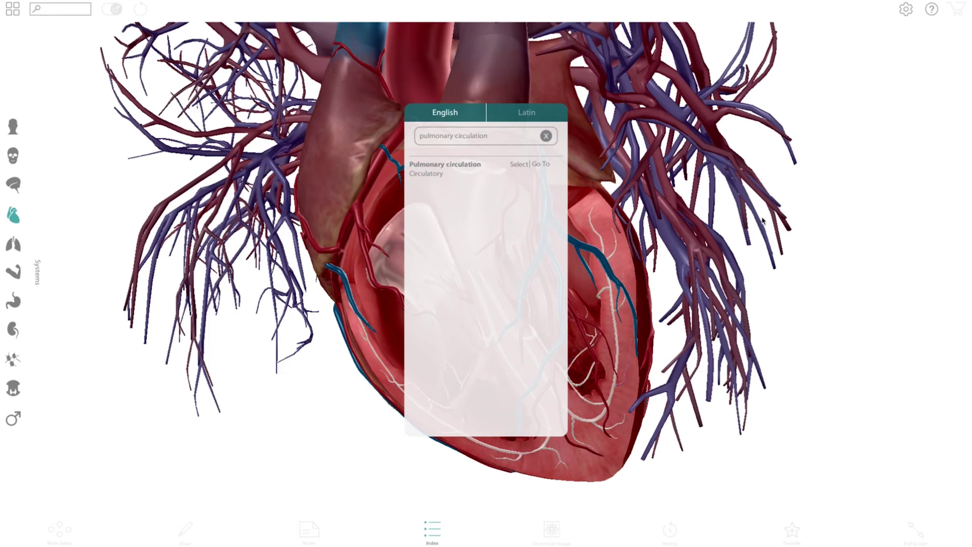
pyautogui.click(825, 236)
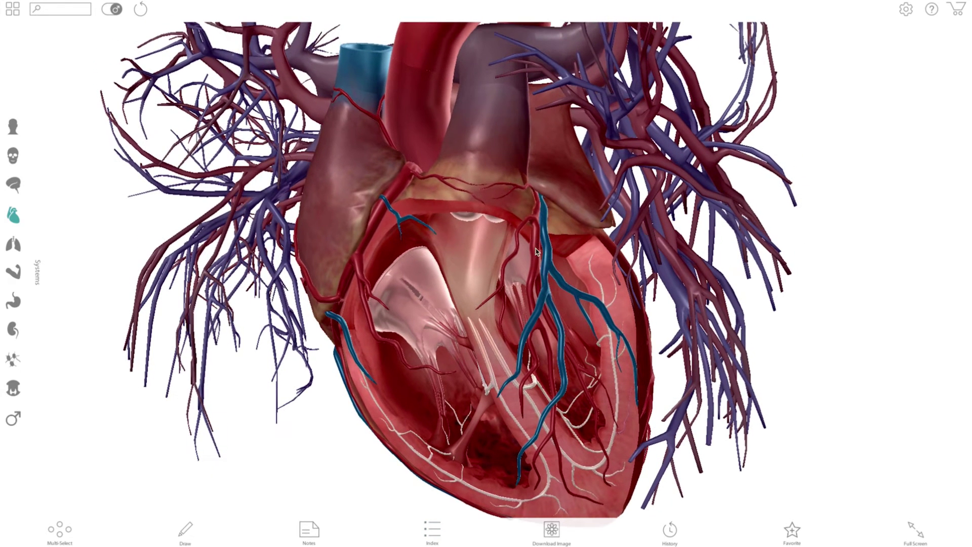
# Add the lungs around the heart, select each right and left lung lobe, and clear the index search
pyautogui.click(14, 245)
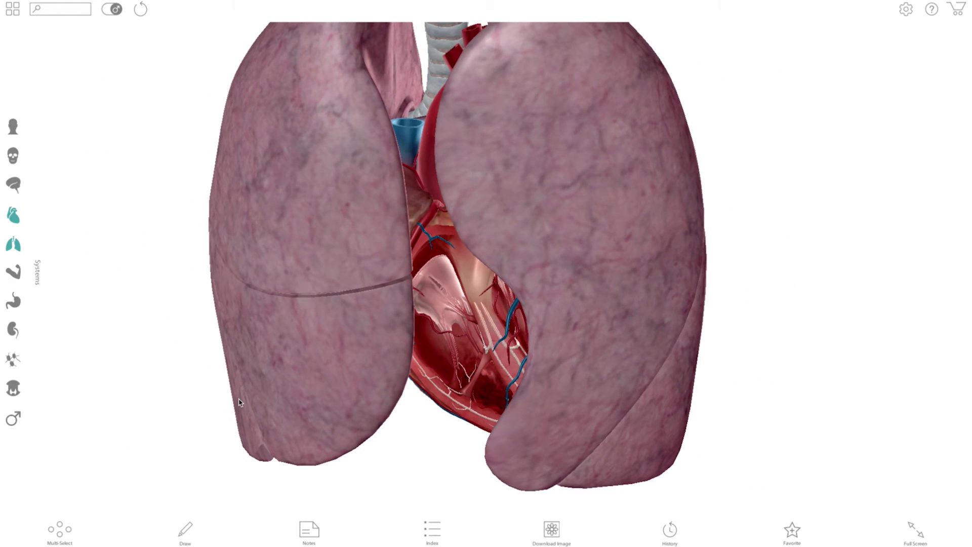
pyautogui.click(240, 402)
pyautogui.click(341, 300)
pyautogui.click(327, 218)
pyautogui.click(623, 188)
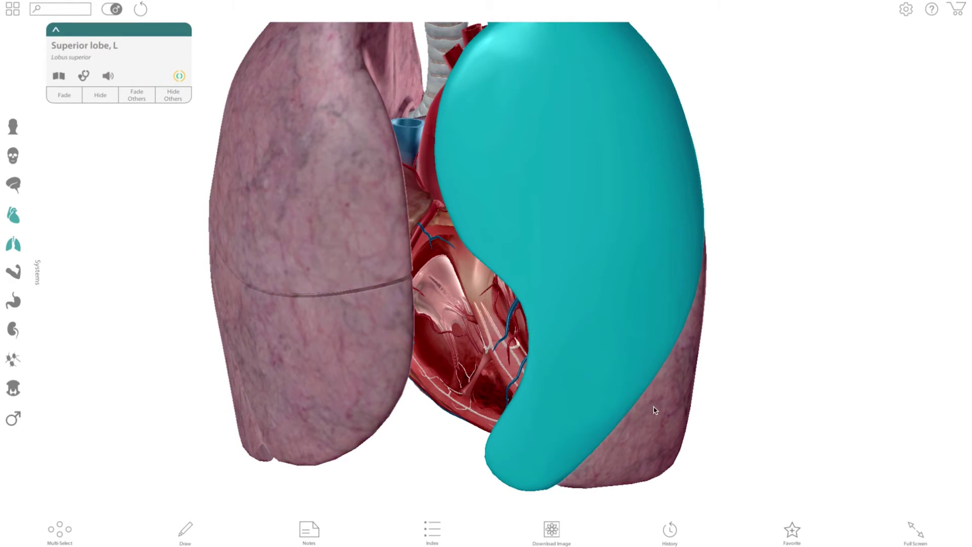
pyautogui.click(656, 417)
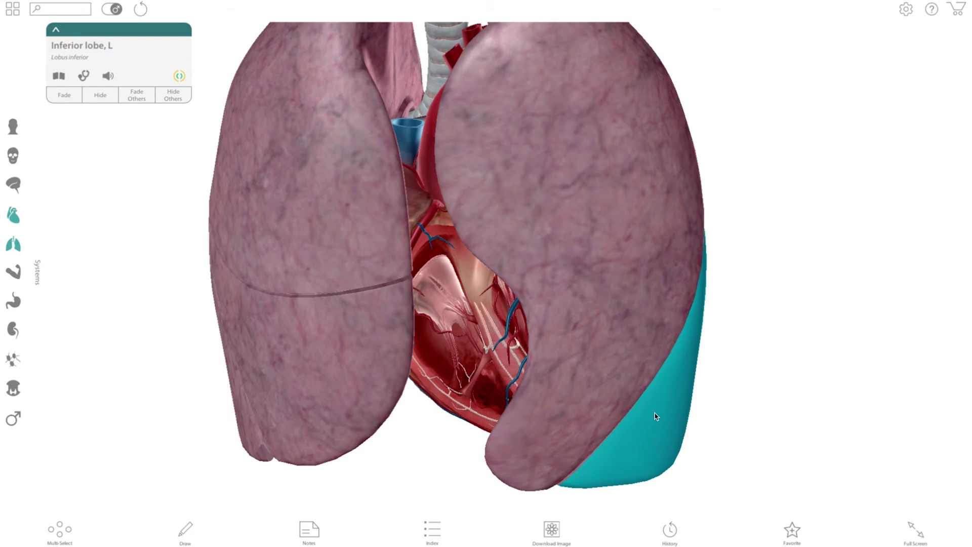
pyautogui.click(438, 540)
pyautogui.click(546, 136)
# Add the Diaphragm from the index and rotate to see it below the lungs
pyautogui.write('diaphragm')
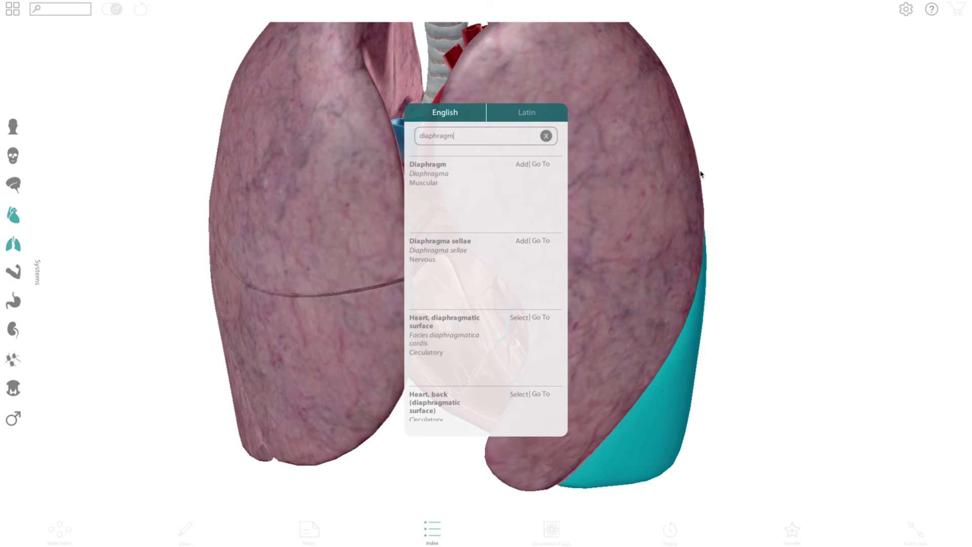
pyautogui.click(520, 164)
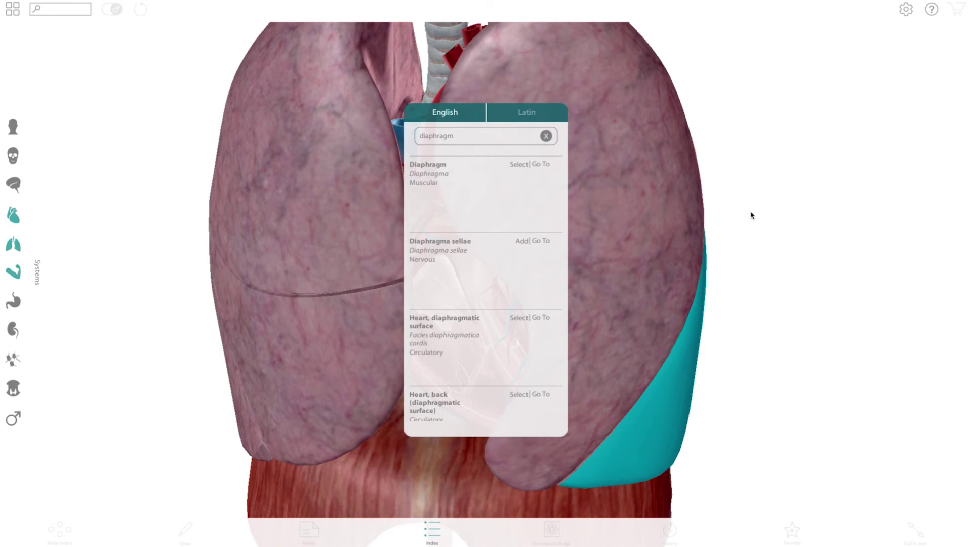
pyautogui.click(653, 326)
pyautogui.moveTo(653, 325); pyautogui.dragTo(567, 259)
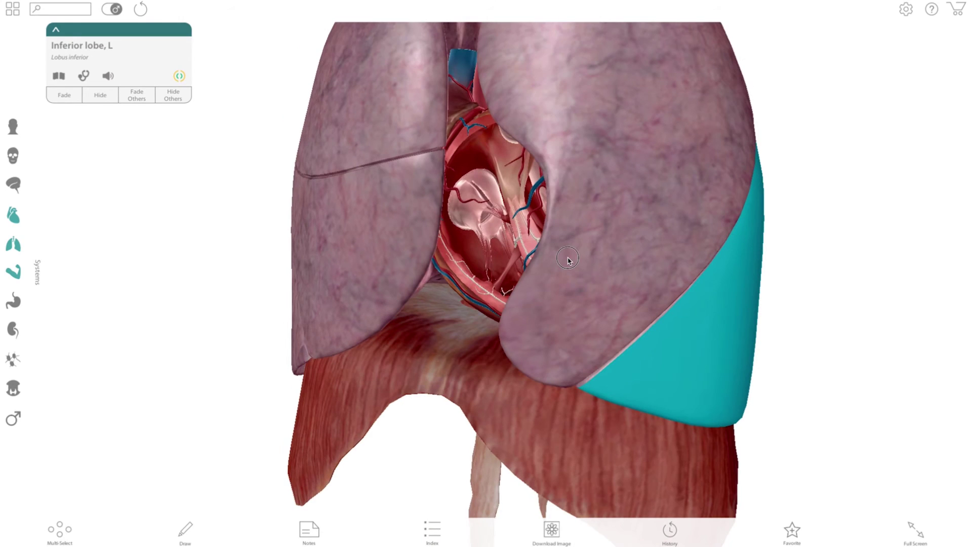
# Search 'thoracic cage', add it to the model, and rotate the rib cage
pyautogui.click(434, 529)
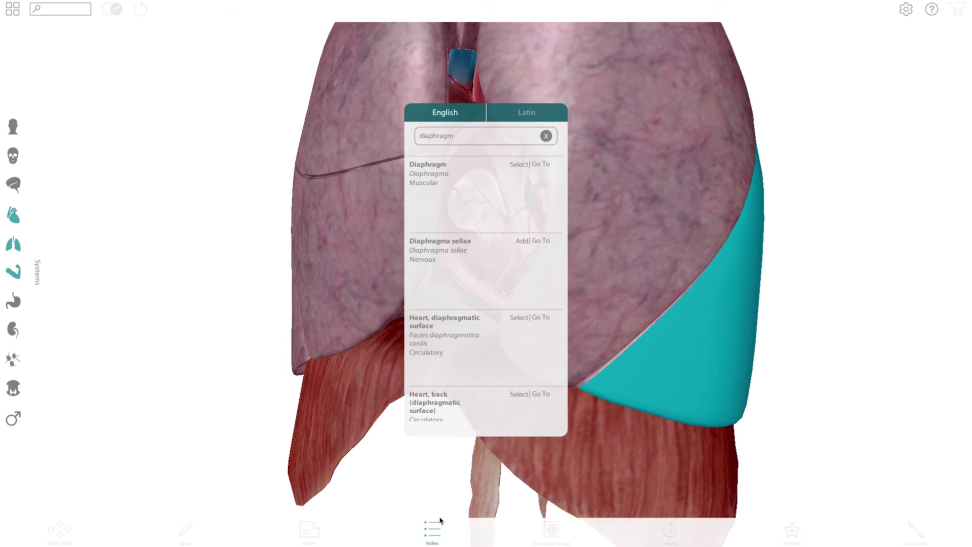
pyautogui.click(545, 136)
pyautogui.write('thoracic cage')
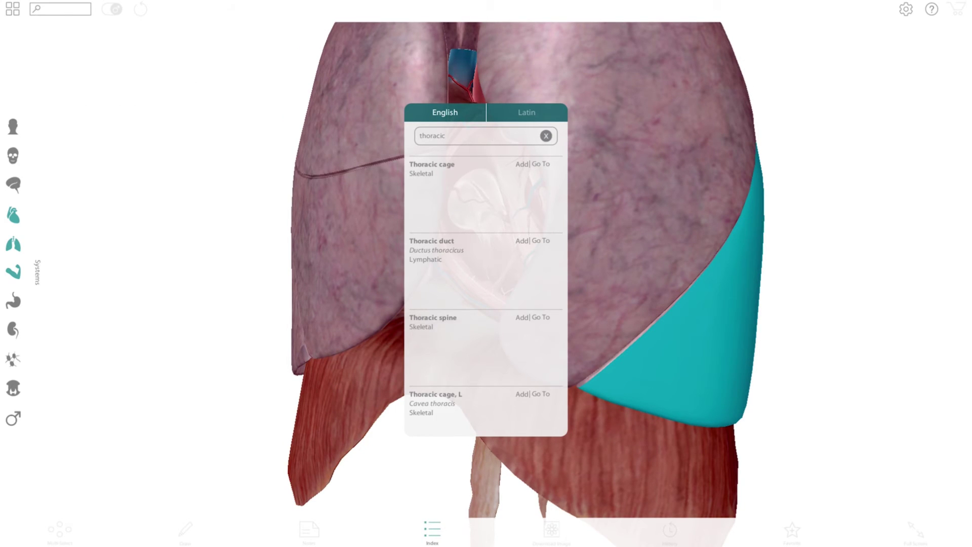
pyautogui.click(520, 164)
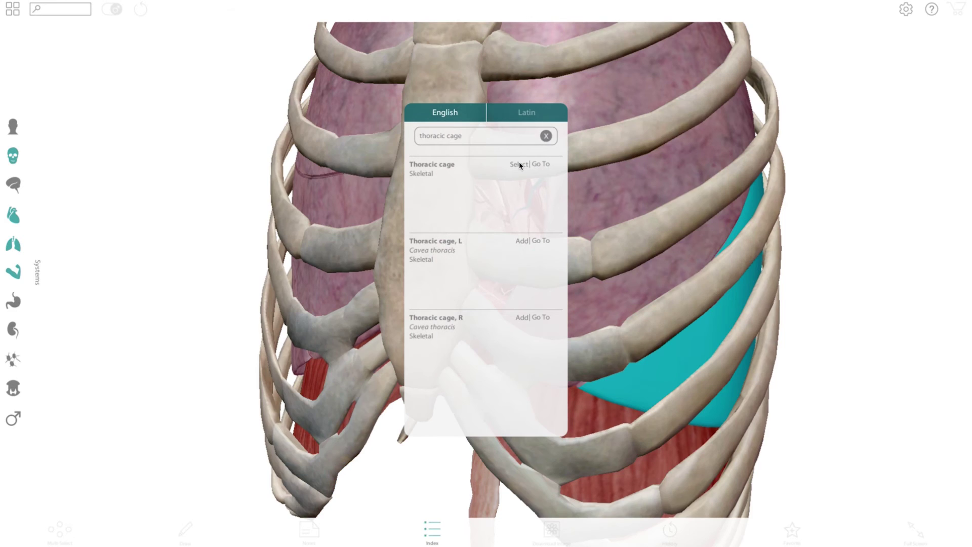
pyautogui.click(804, 208)
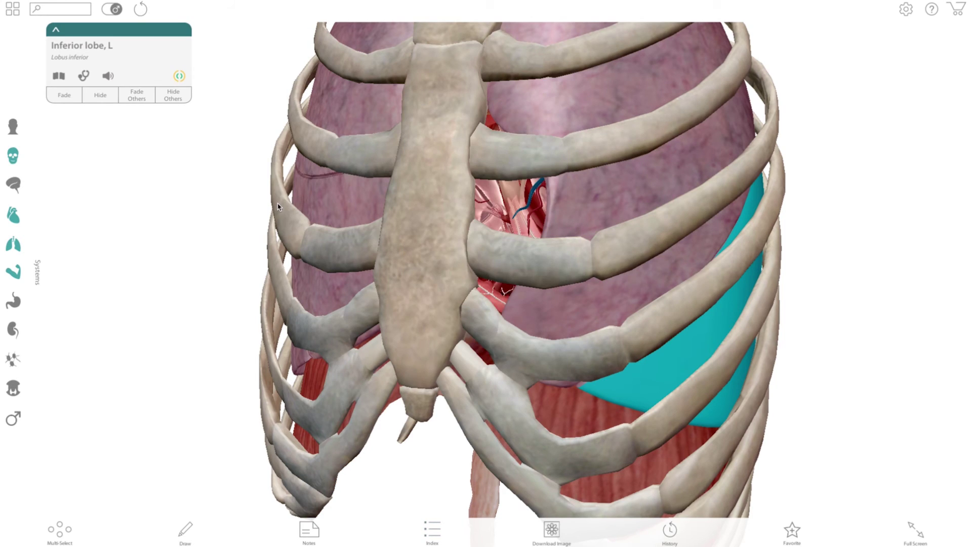
pyautogui.moveTo(278, 206); pyautogui.dragTo(434, 217)
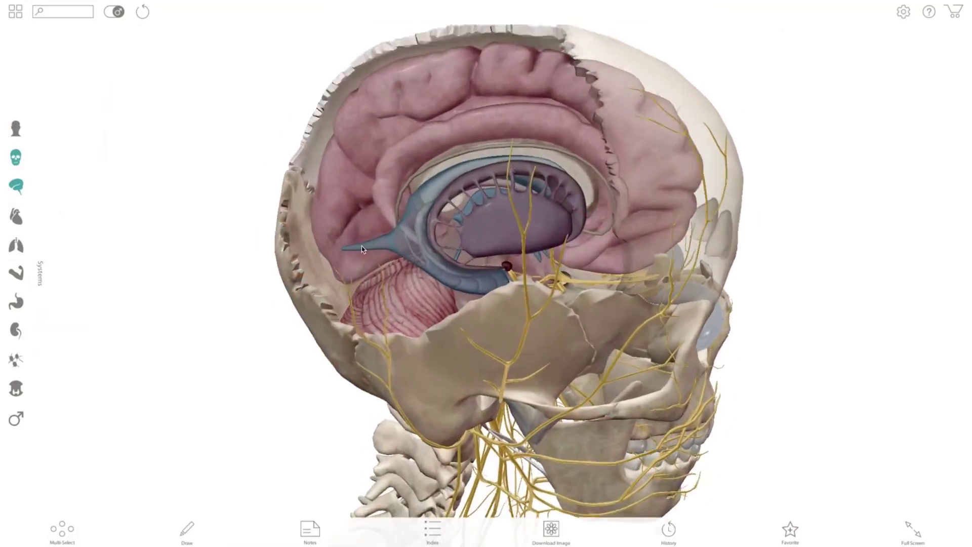
pyautogui.scroll(10, 426, 255)
pyautogui.moveTo(426, 254); pyautogui.dragTo(564, 308)
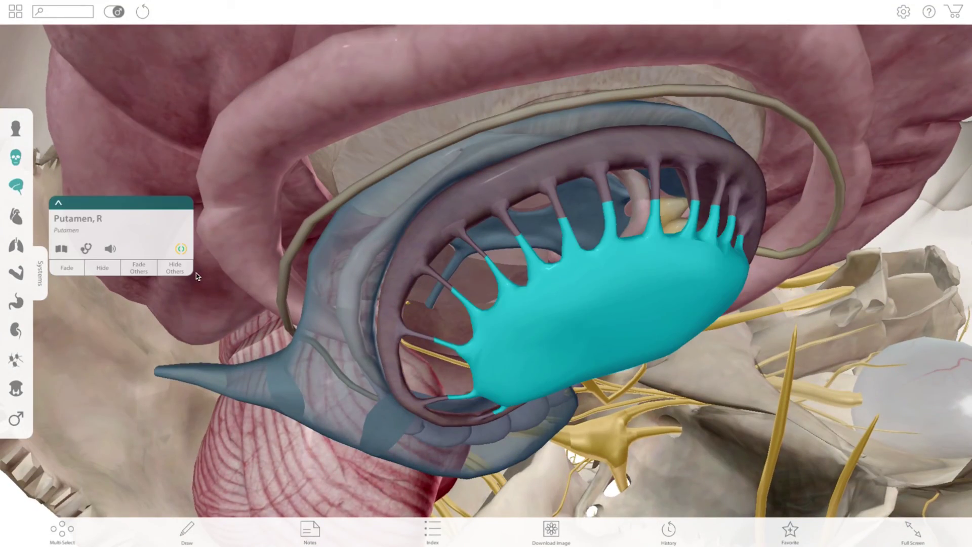
pyautogui.moveTo(680, 357); pyautogui.dragTo(541, 280)
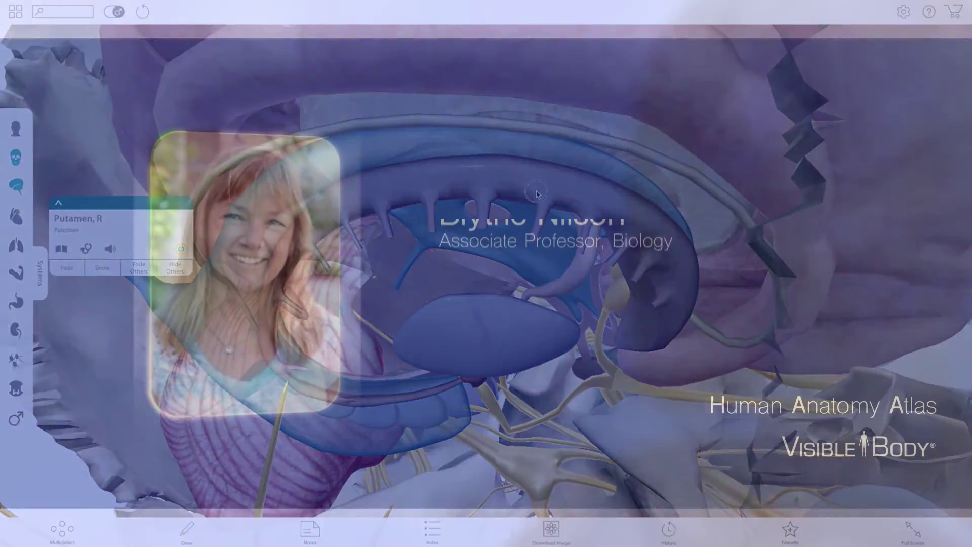